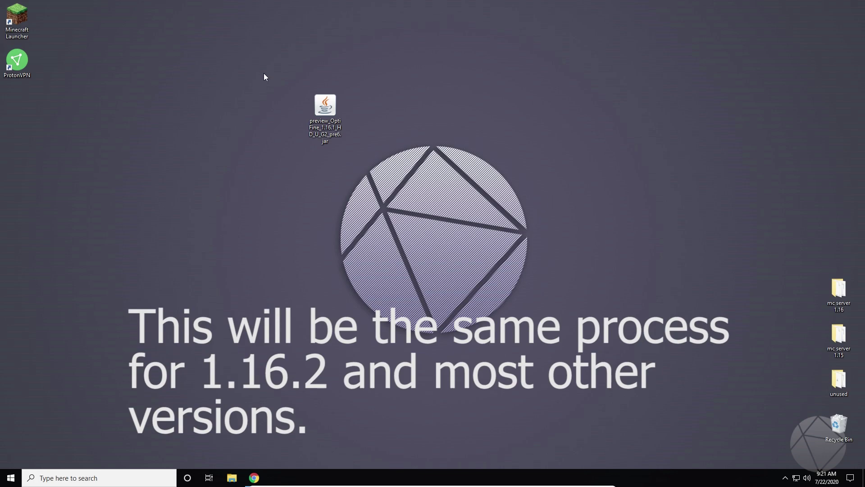
drag(264, 74, 297, 107)
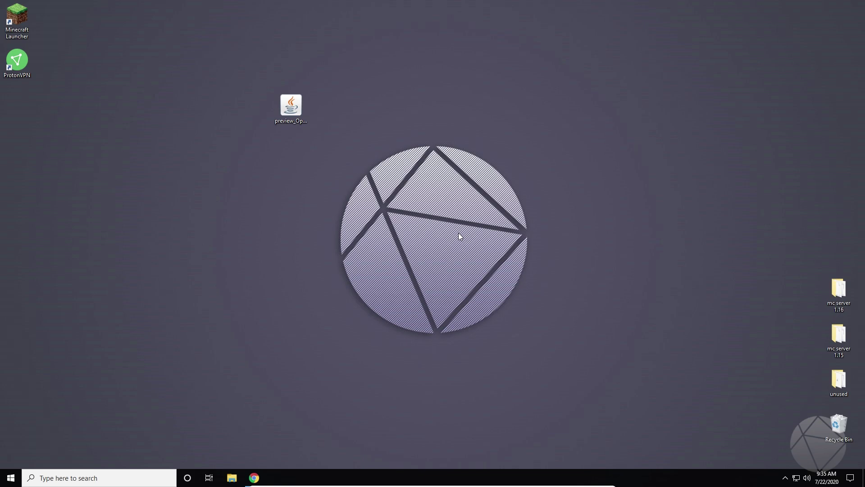
Switch to Chrome and download Sildur's Vibrant Shaders v1.27 High from the Sildurs Shaders website, skipping the advertisement page
click(254, 478)
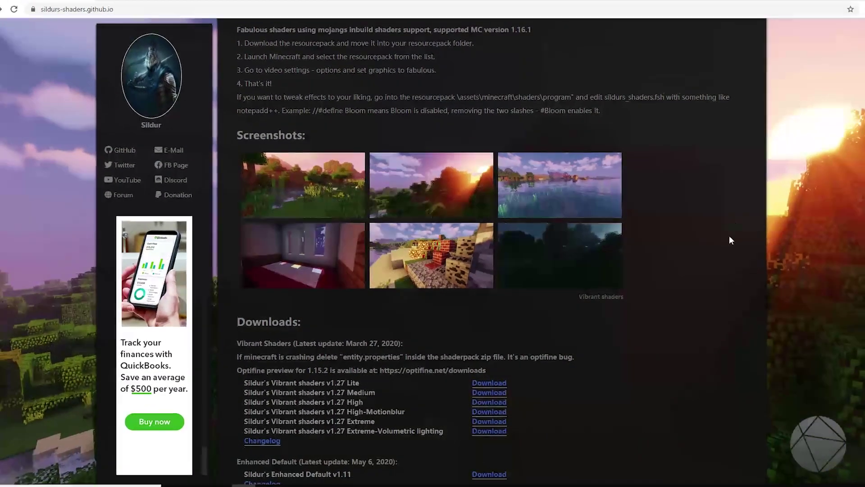
scroll(709, 250, up, 5)
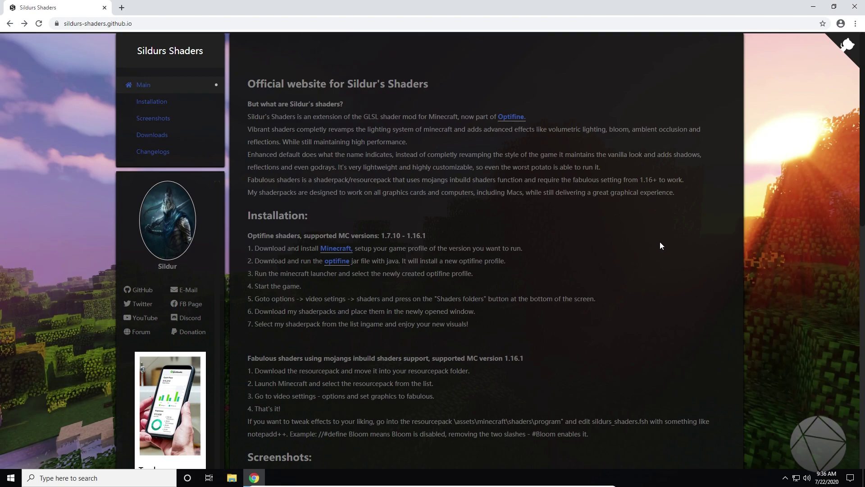
scroll(658, 241, down, 3)
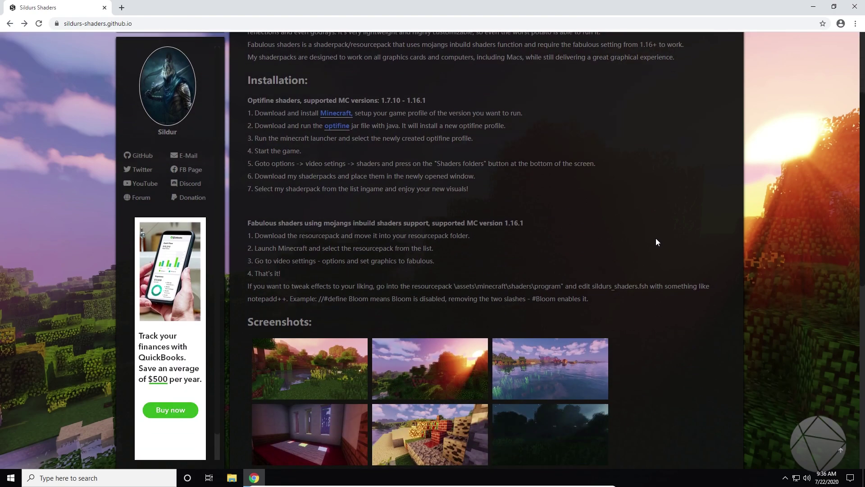
scroll(655, 242, down, 3)
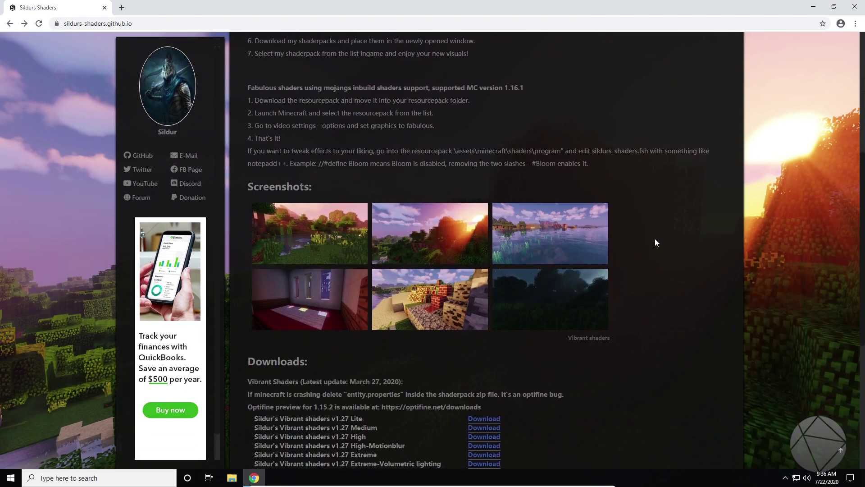
scroll(655, 241, down, 1)
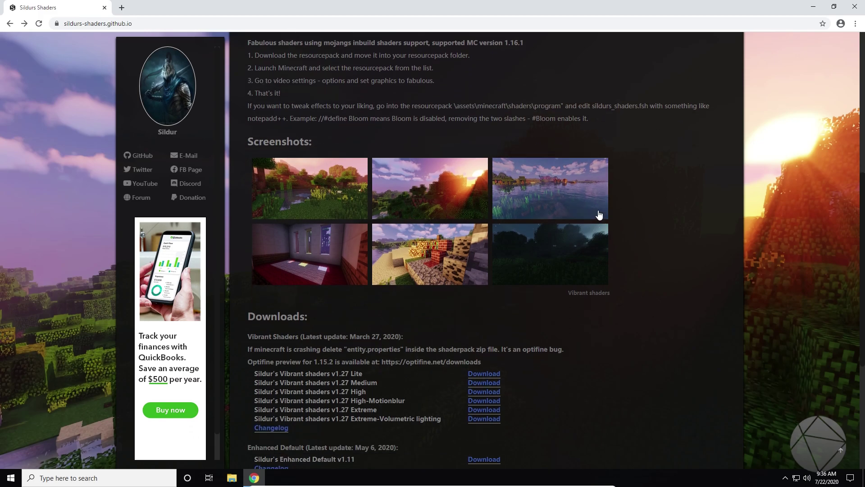
scroll(605, 214, down, 2)
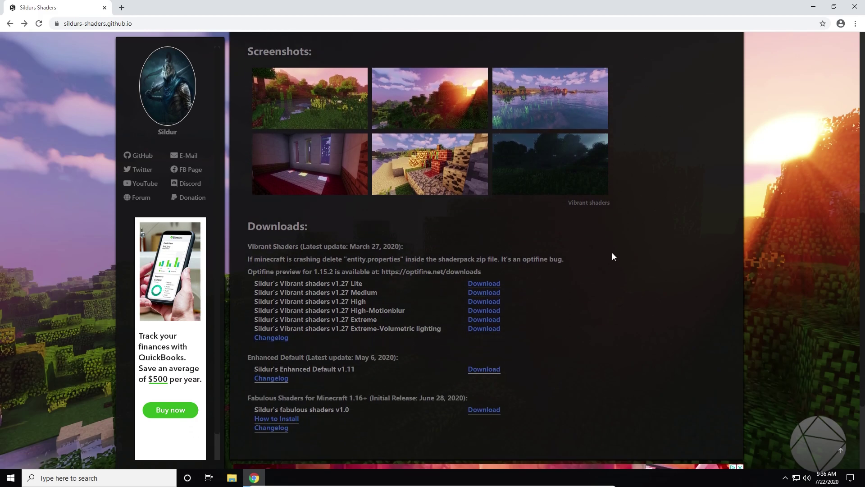
scroll(612, 254, down, 1)
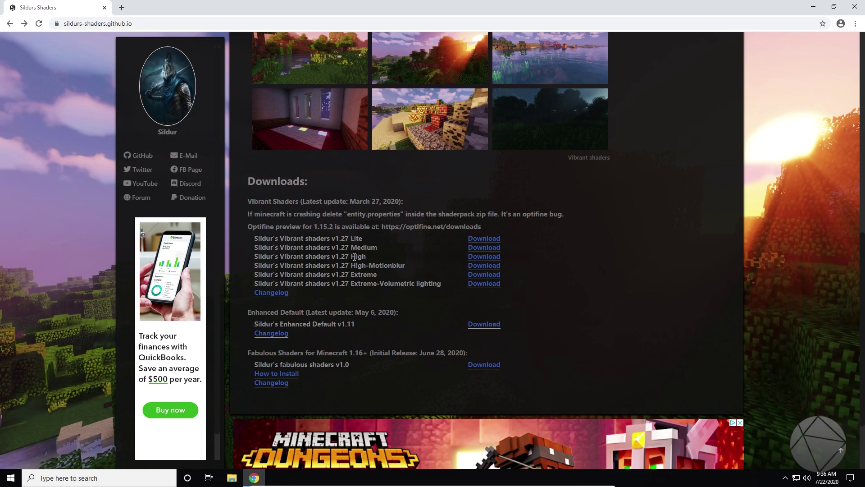
click(480, 257)
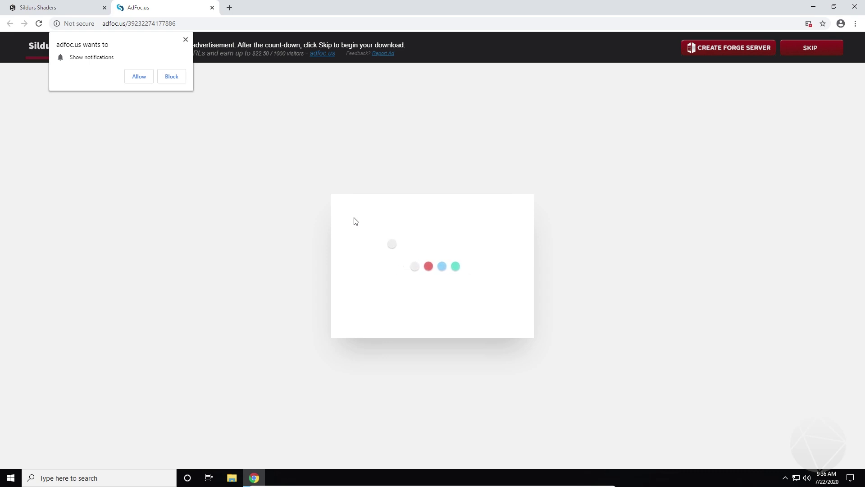
click(808, 52)
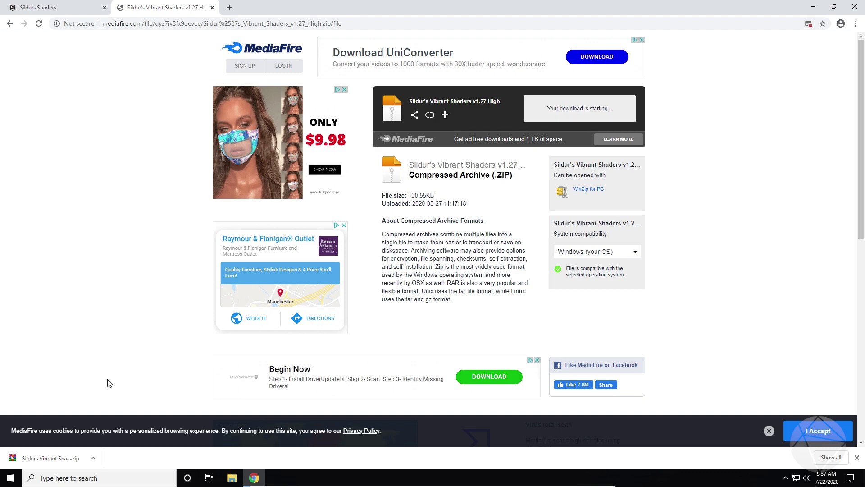
Place the downloaded Sildurs Vibrant Shaders v1.27 High.zip on the desktop
click(45, 460)
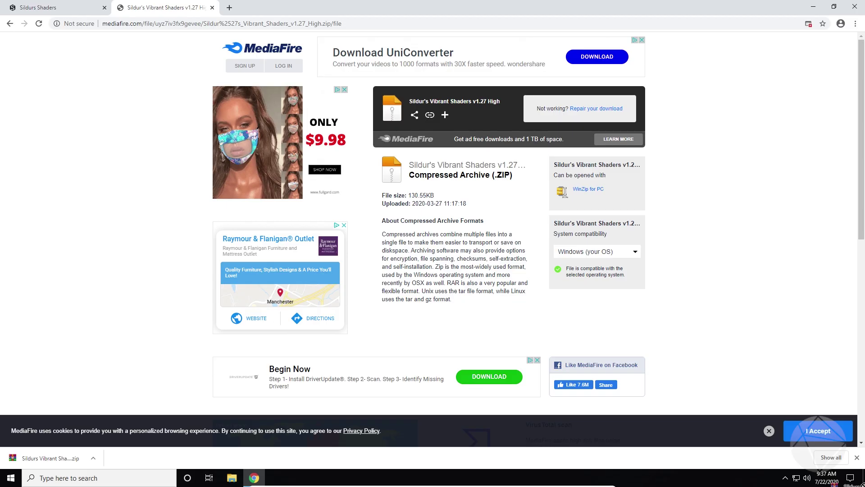
drag(861, 484, 465, 67)
click(491, 61)
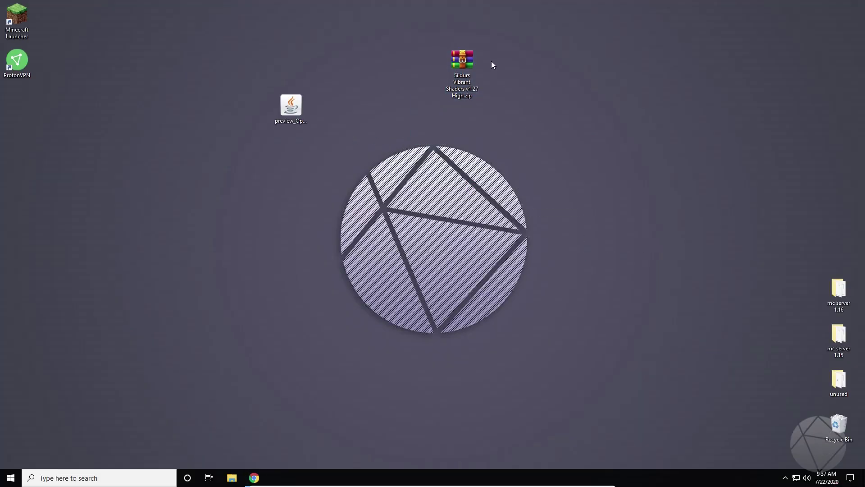
Switch to File Explorer and go to the %appdata% folder
click(231, 478)
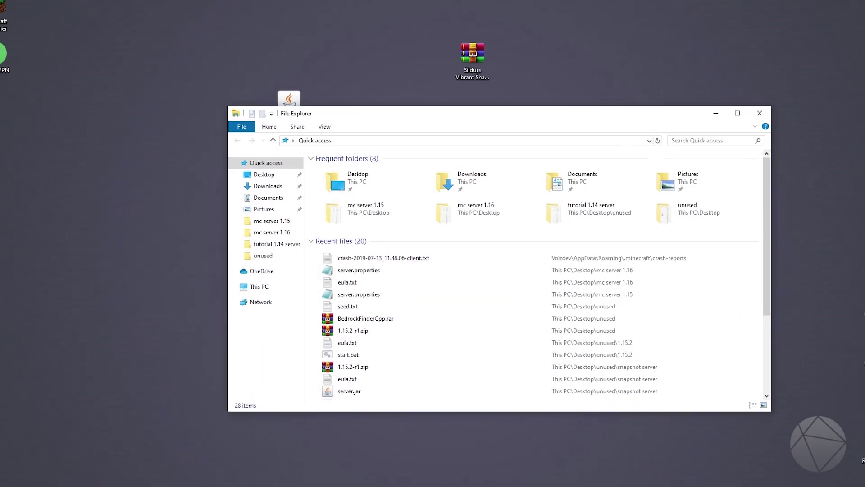
click(317, 112)
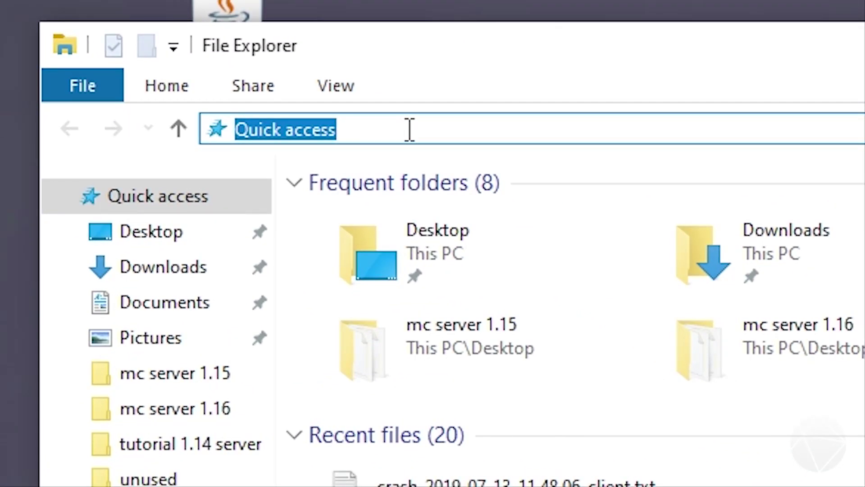
text(%a)
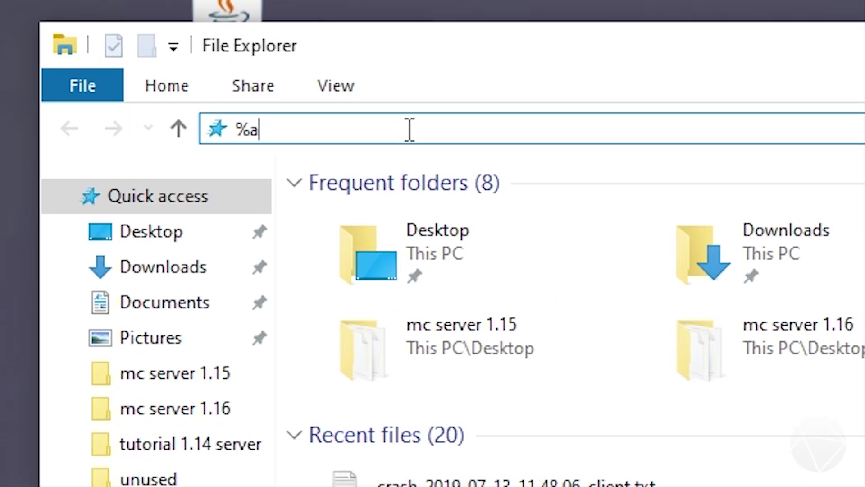
text(ppdata)
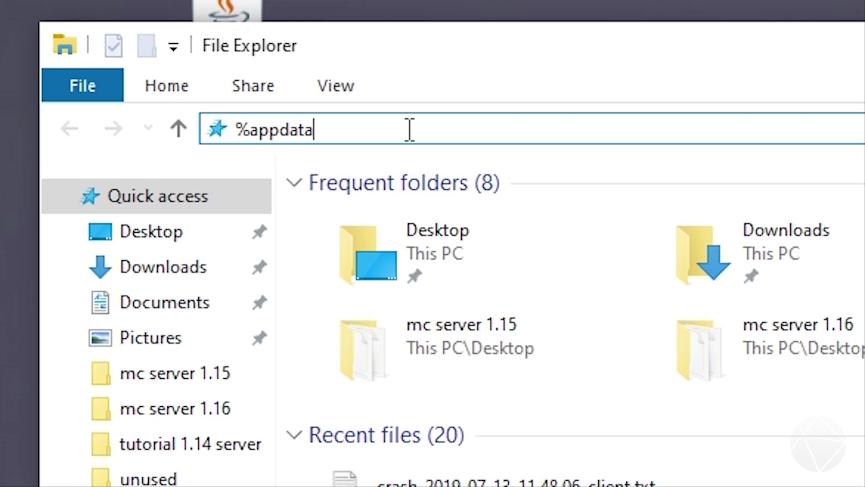
text(%)
drag(409, 128, 187, 127)
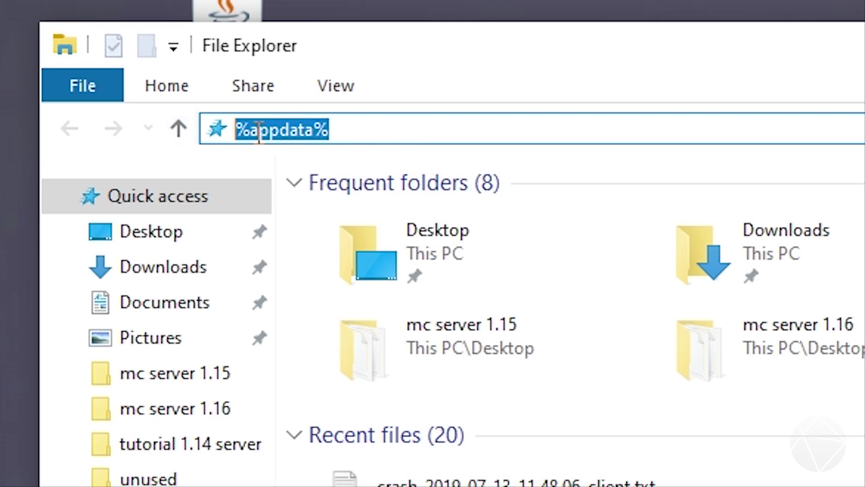
key(Return)
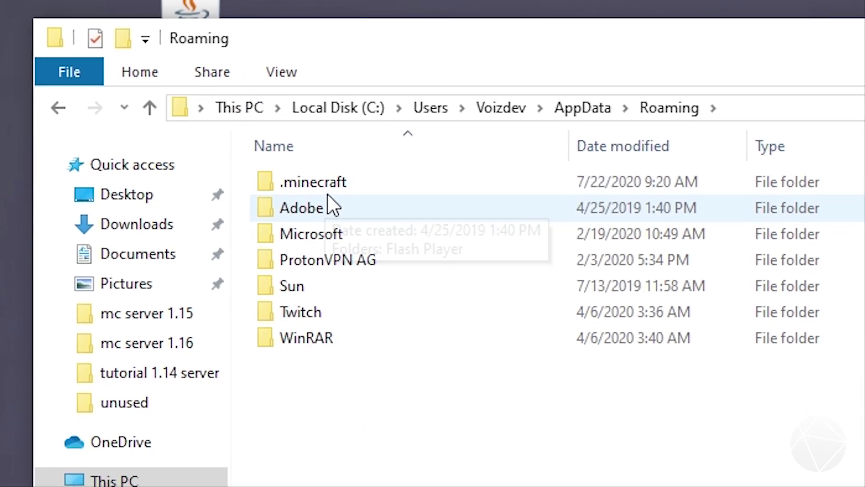
Move the Sildurs Vibrant Shaders zip from the desktop into the shaderpacks folder inside .minecraft
double_click(288, 142)
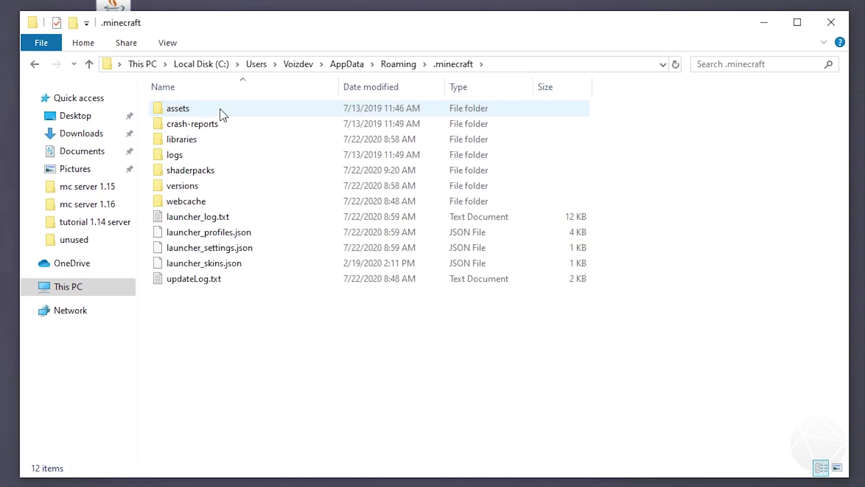
click(216, 171)
double_click(217, 172)
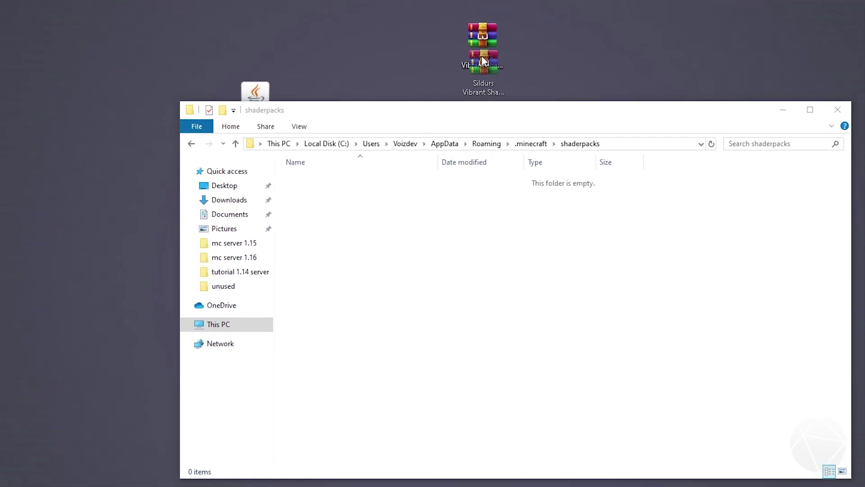
drag(483, 60, 440, 239)
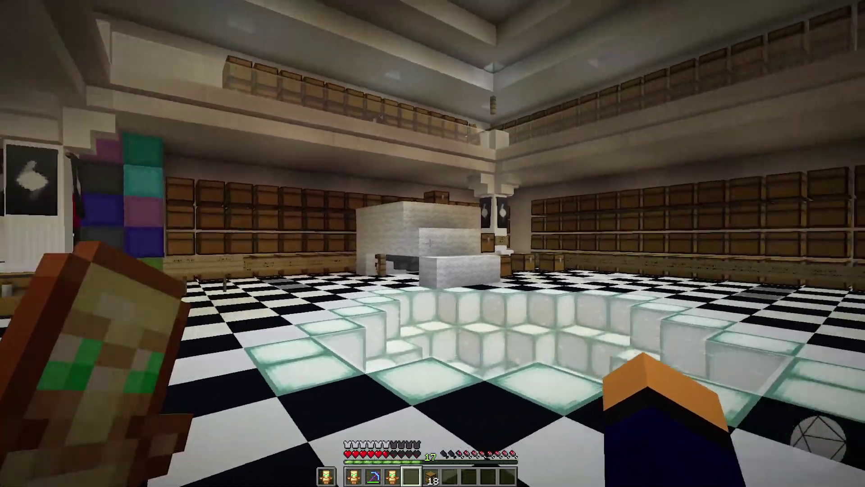
key(w)
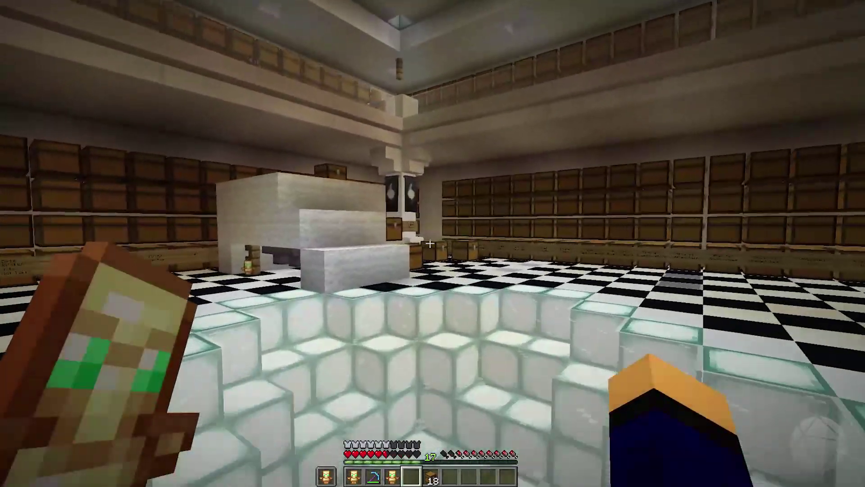
key(w)
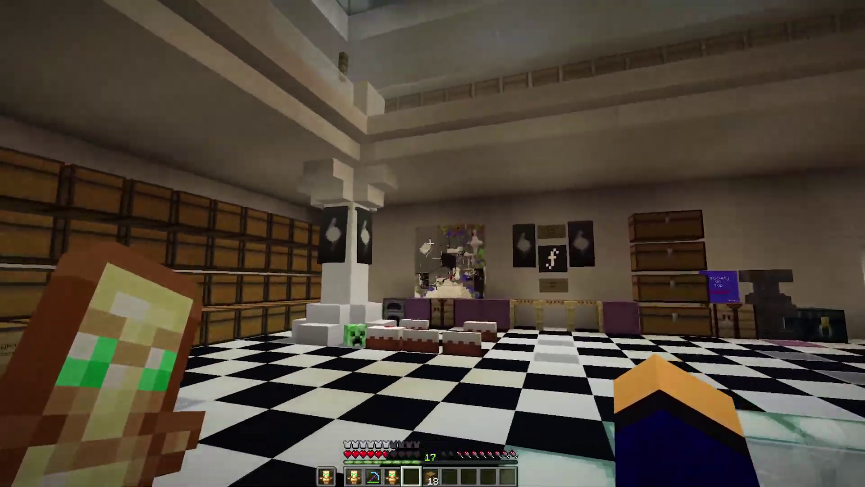
key(w)
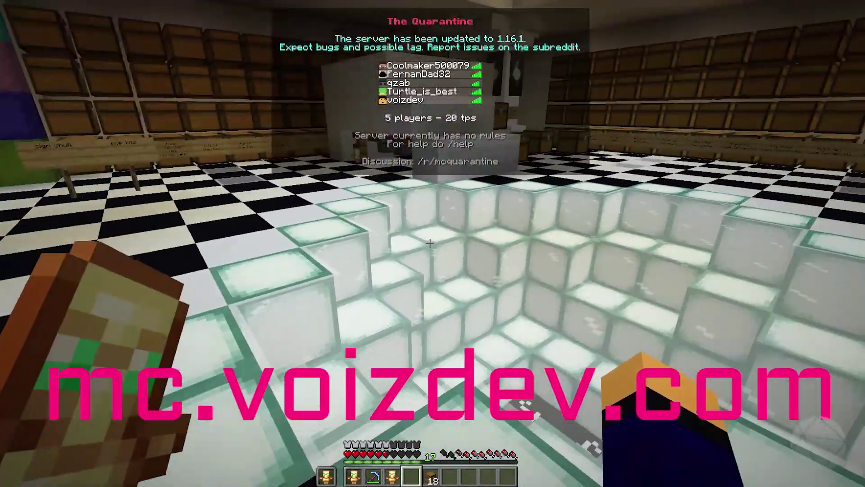
key(s)
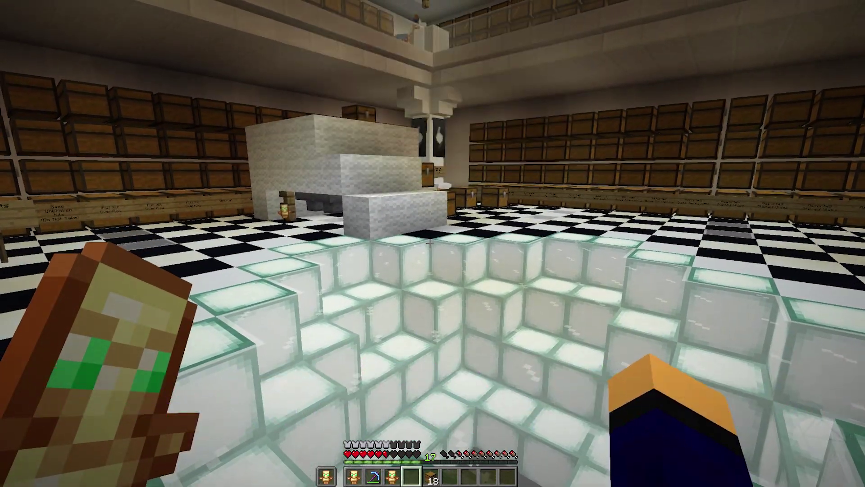
mouse_move(430, 244)
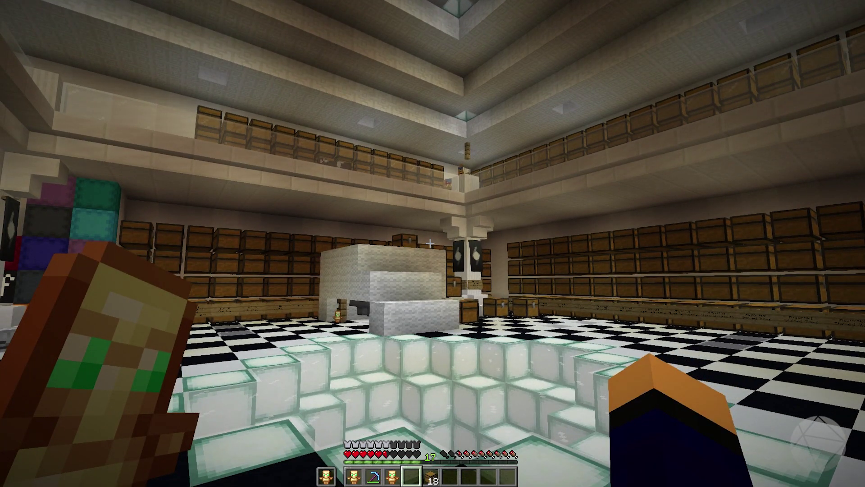
Open the shader list in Minecraft's video settings and select Sildurs Vibrant Shaders v1.27 High.zip
key(Escape)
click(412, 210)
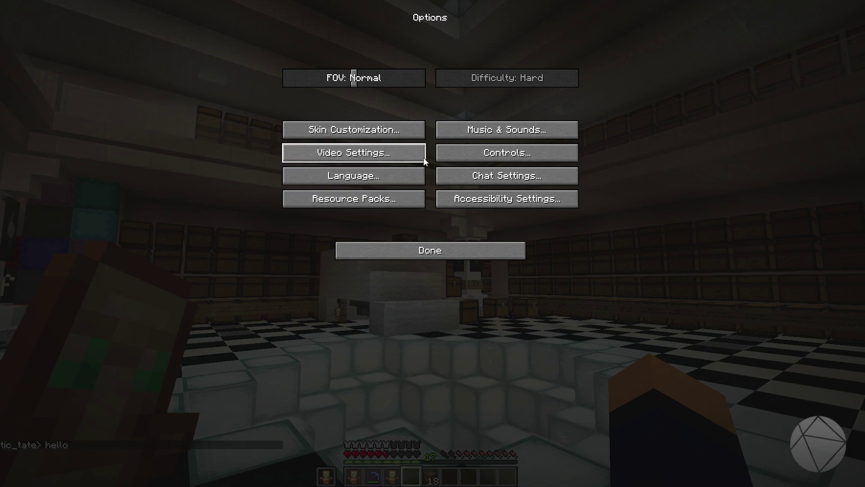
click(395, 158)
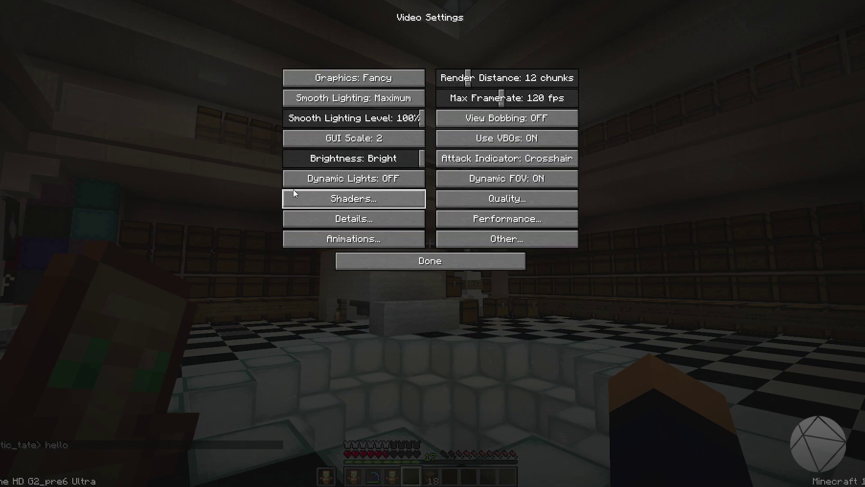
click(380, 201)
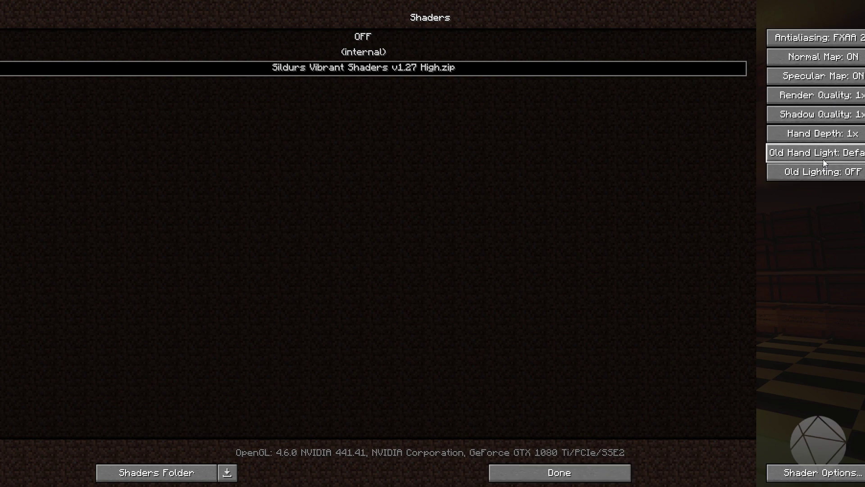
Review the shader settings and the pack's Shader Options, then close the settings and return to the game
mouse_move(824, 163)
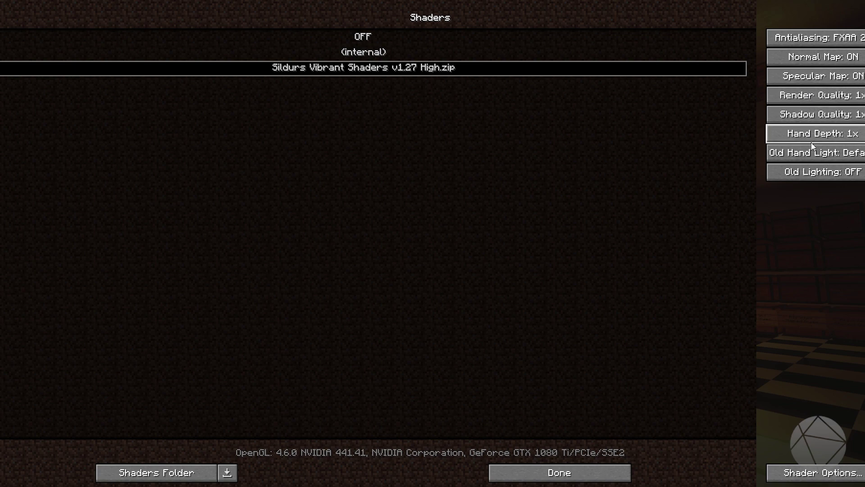
mouse_move(827, 47)
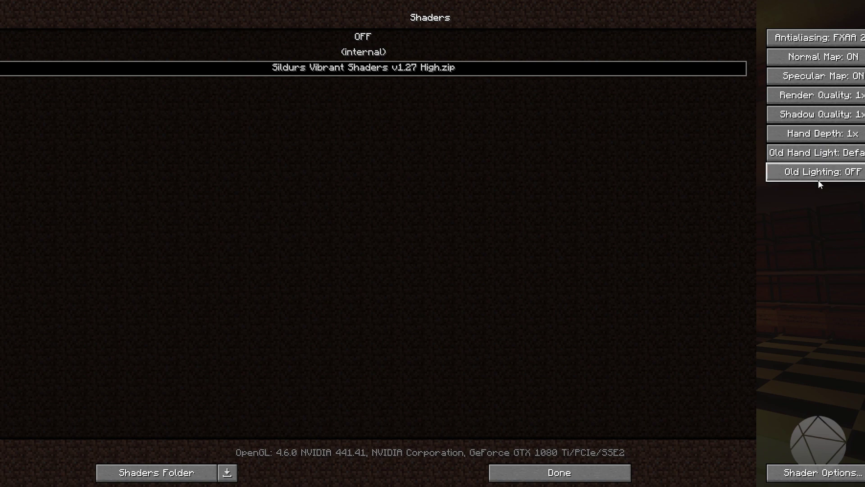
click(818, 474)
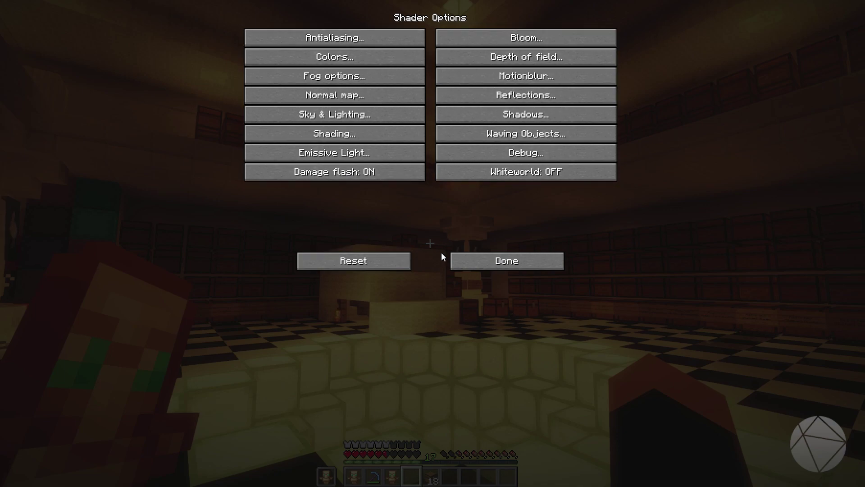
click(476, 258)
click(514, 473)
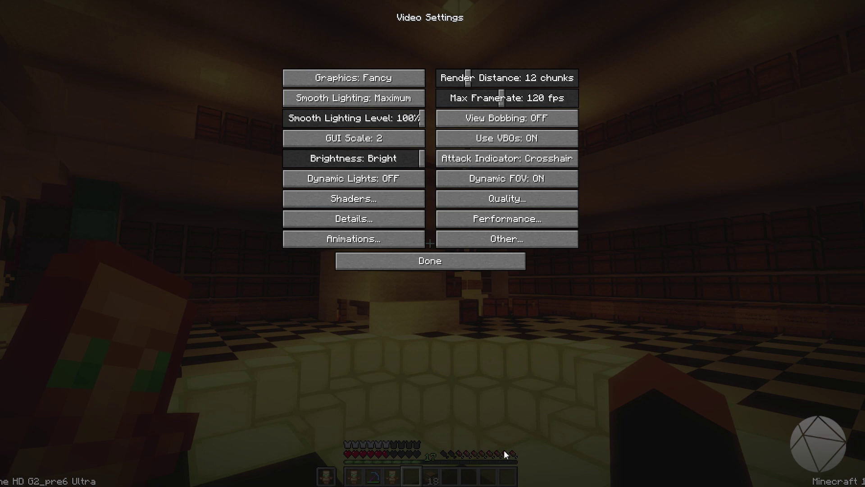
click(460, 261)
click(444, 256)
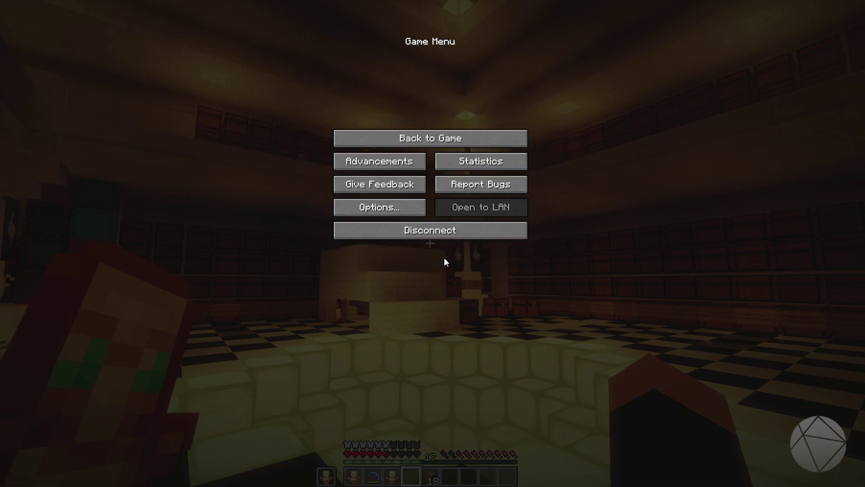
click(435, 140)
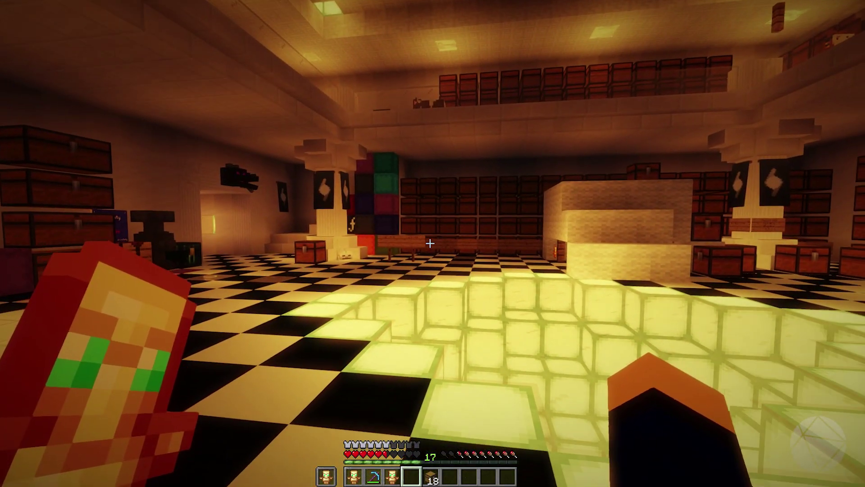
Open the Shader Options of Sildurs Vibrant Shaders v1.27 High.zip and review the Shading settings
key(Escape)
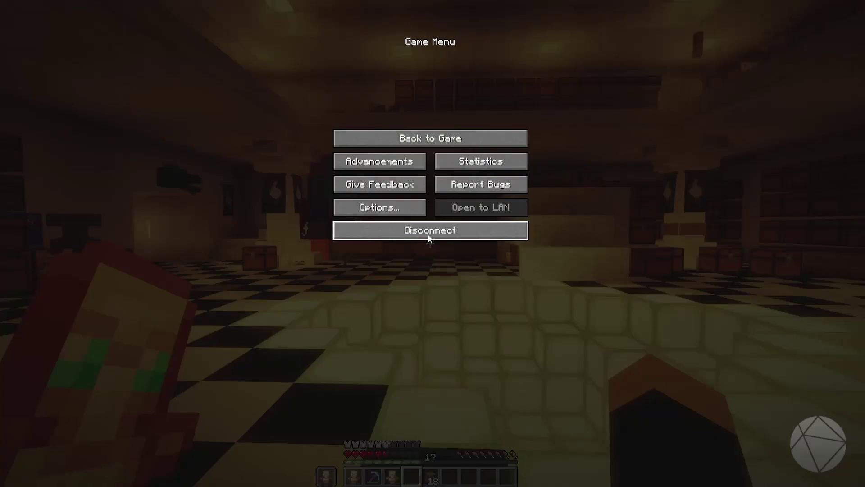
click(387, 210)
click(388, 154)
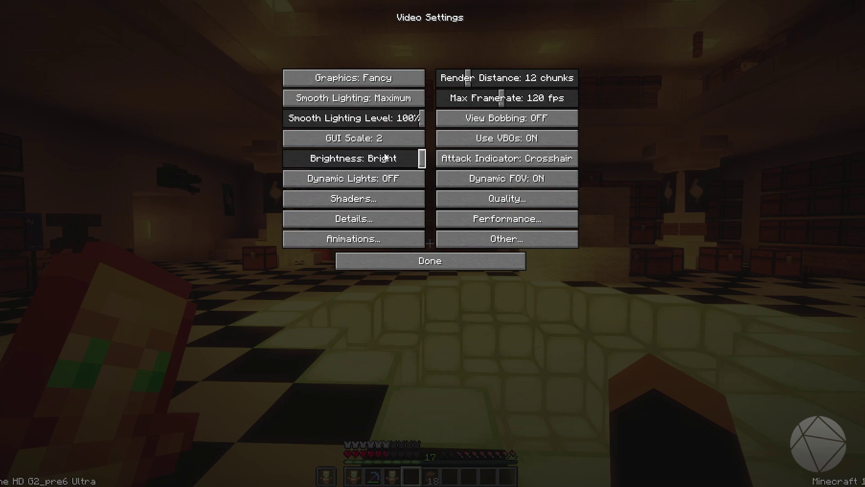
click(412, 199)
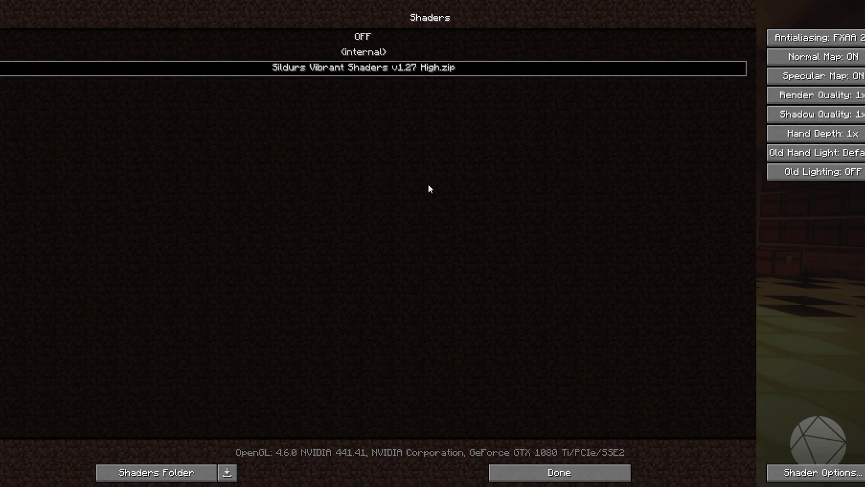
click(847, 471)
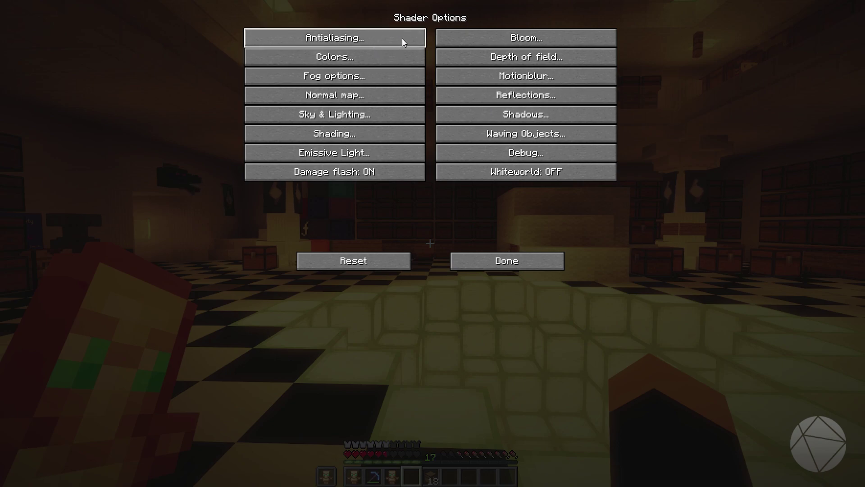
click(376, 136)
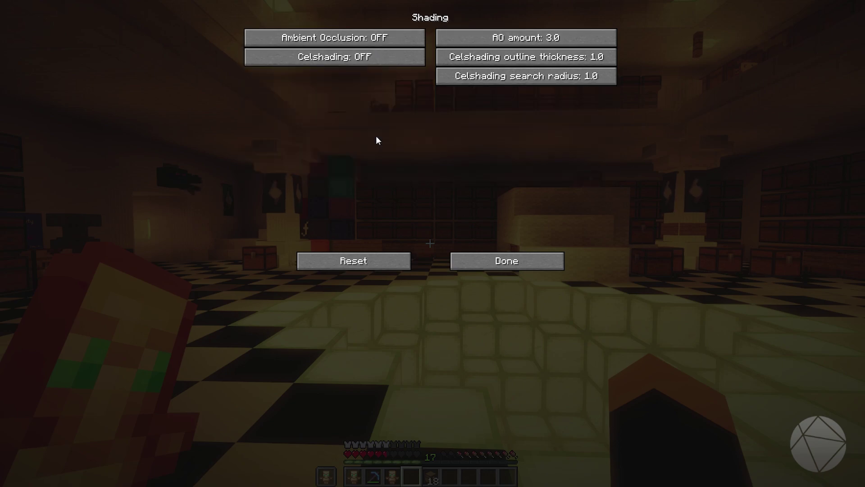
click(488, 260)
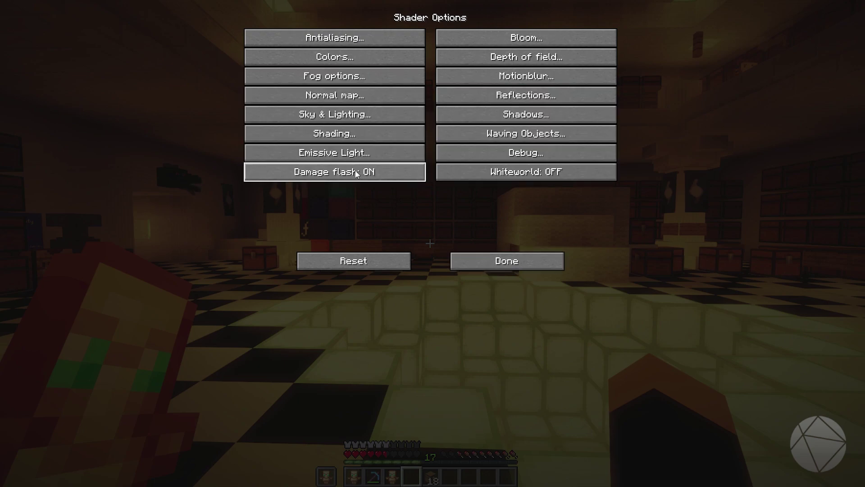
Set the Emissive Light minimum to 0.019, red to 1.7 and green to 1.5, and raise the blue level
click(364, 152)
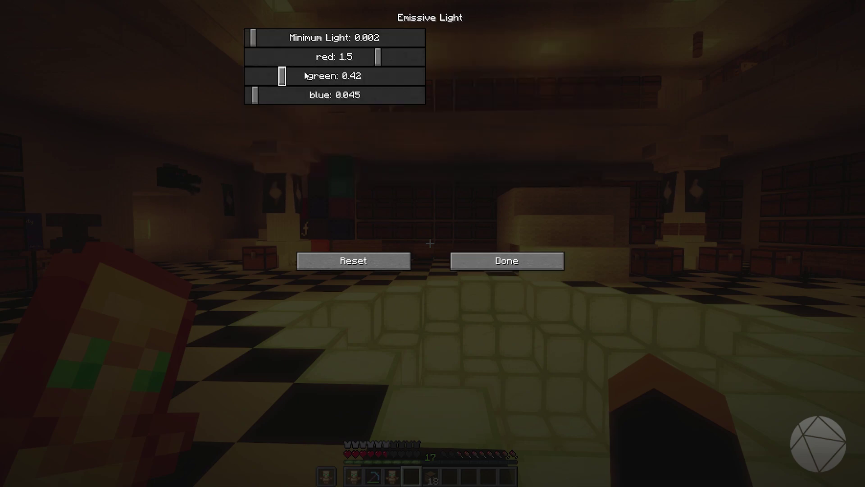
drag(256, 39, 338, 40)
drag(255, 99, 393, 58)
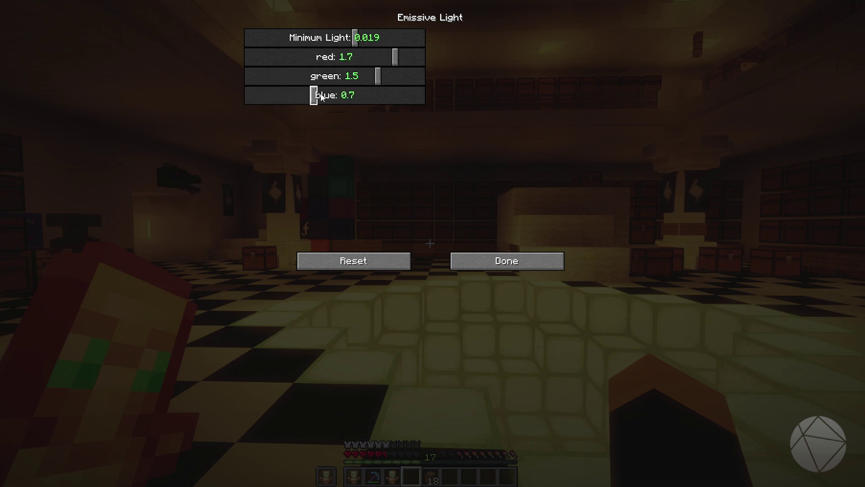
drag(313, 96, 393, 96)
click(500, 266)
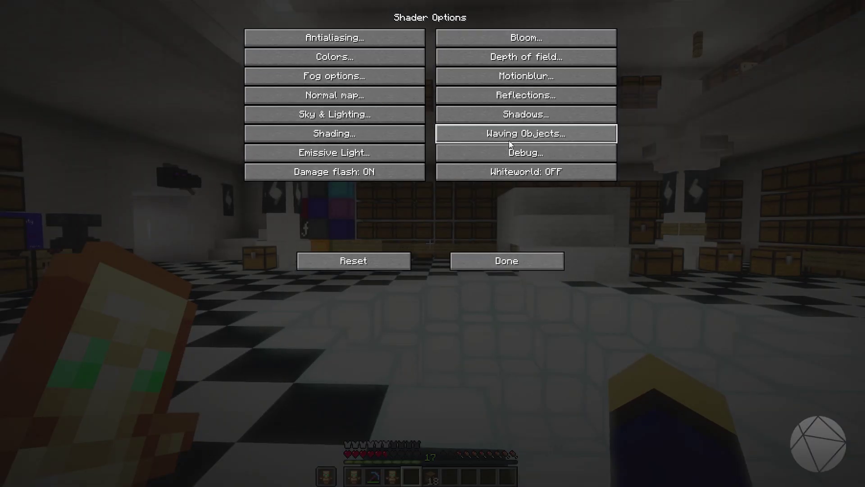
Check the Shading settings again, restore the default shader options, and go back to the game menu
click(371, 134)
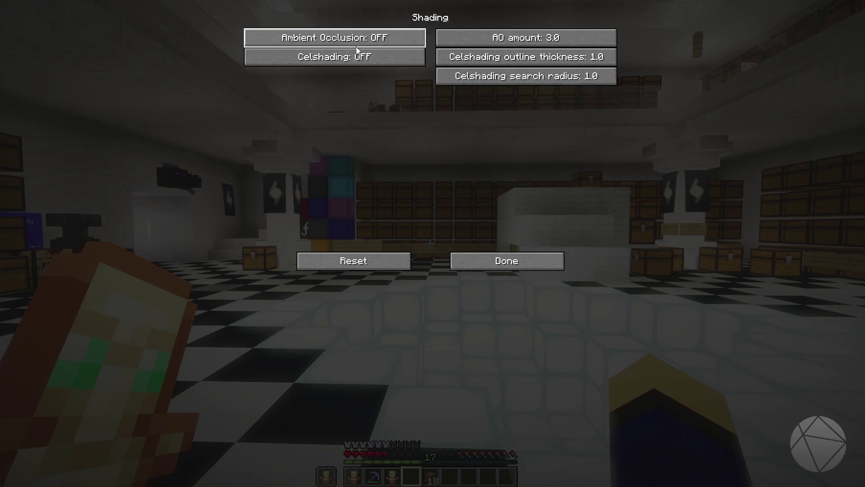
click(461, 257)
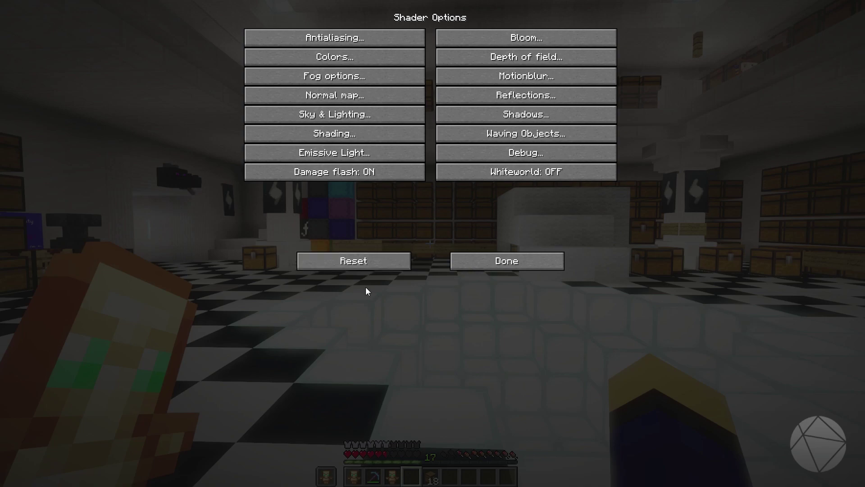
click(507, 267)
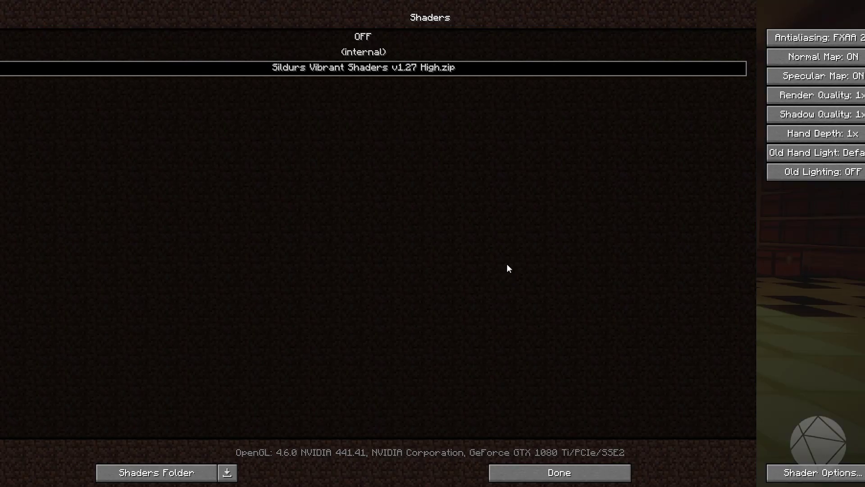
click(554, 471)
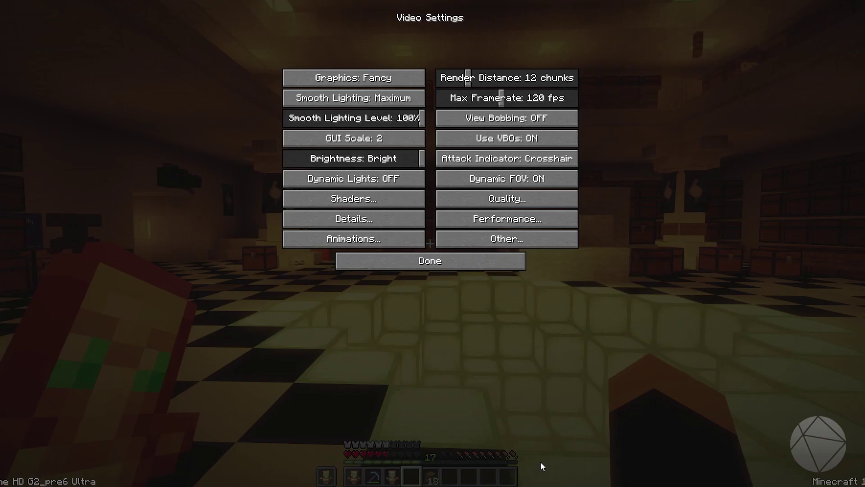
click(446, 256)
click(438, 252)
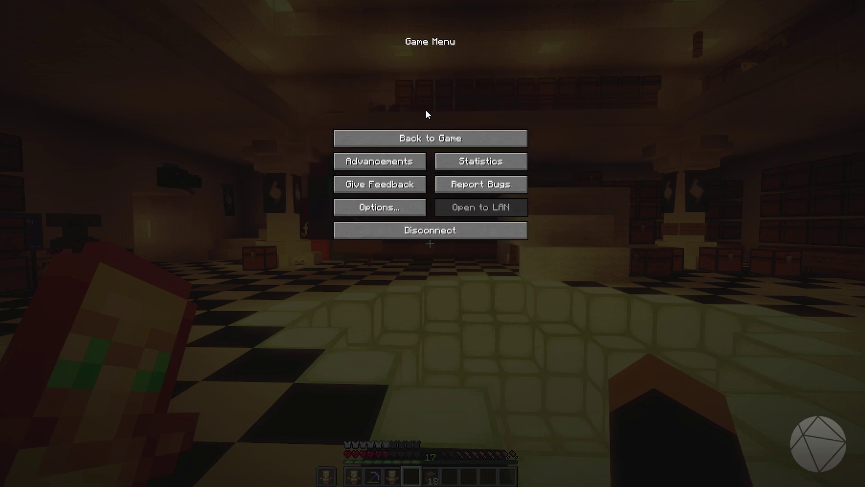
Return to the game and switch to the third-person view facing the character
click(428, 138)
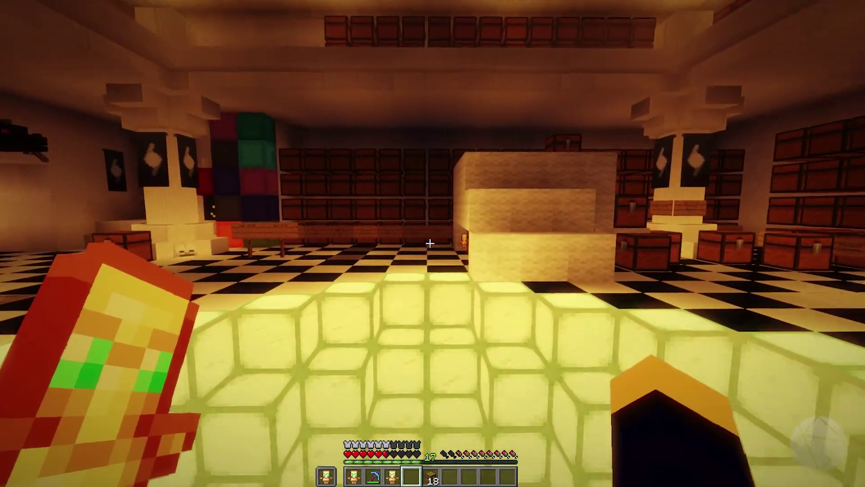
key(F5)
key(F5)
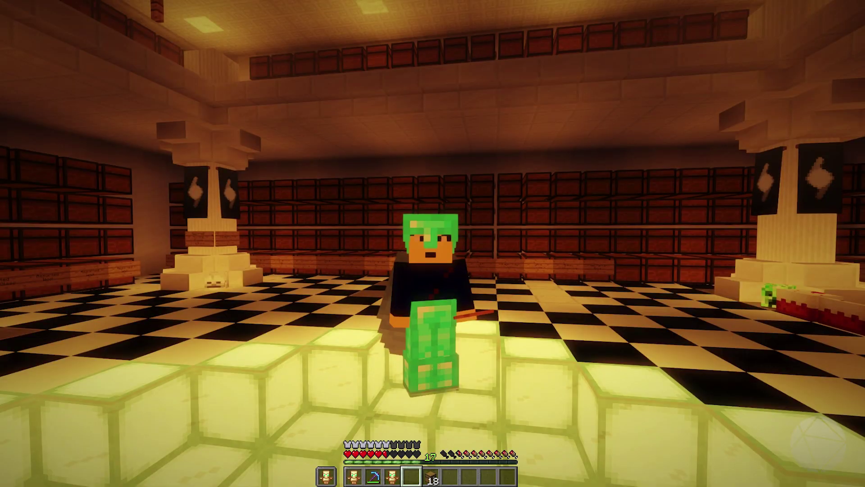